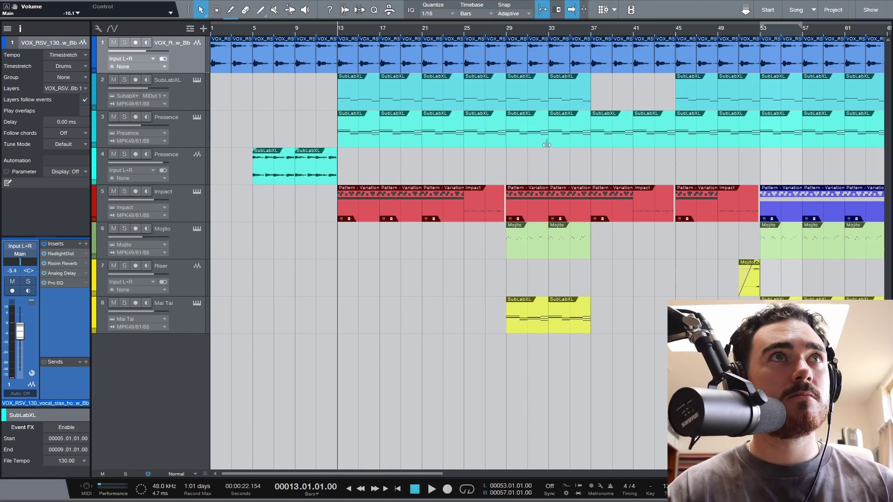
Step: Preview the song, then add a mono audio track and move it to the top
{"action": "key", "text": "space"}
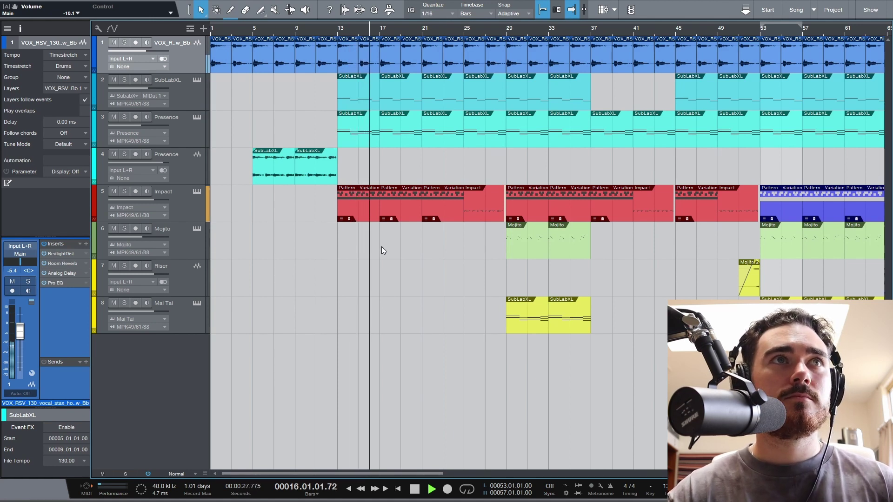
{"action": "key", "text": "space"}
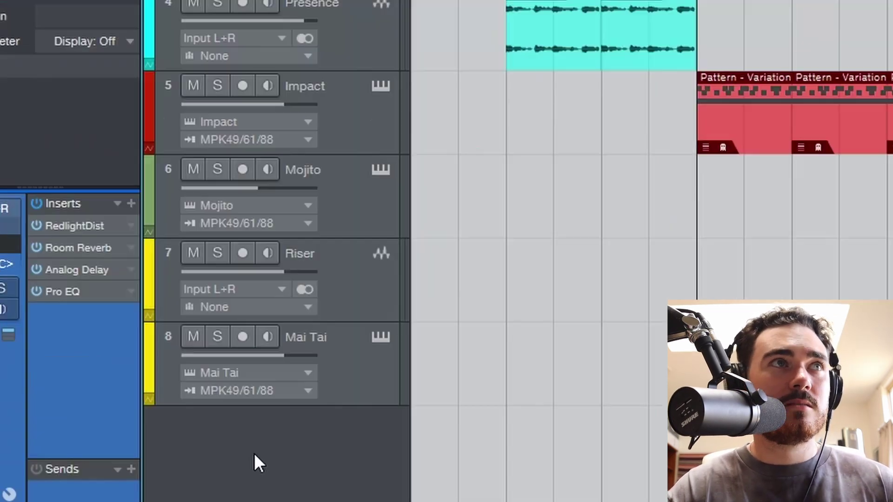
{"action": "right_click", "coordinate": [141, 358]}
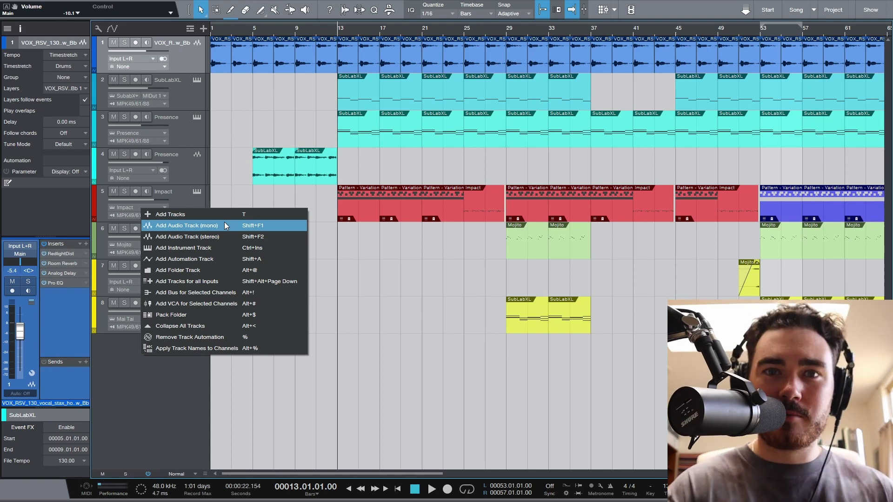
{"action": "left_click", "coordinate": [224, 225]}
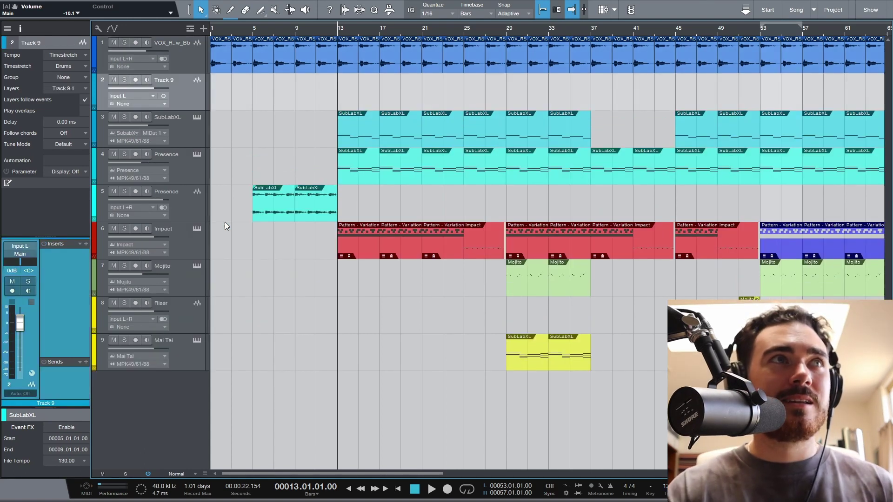
{"action": "left_click_drag", "start_coordinate": [194, 92], "coordinate": [175, 47]}
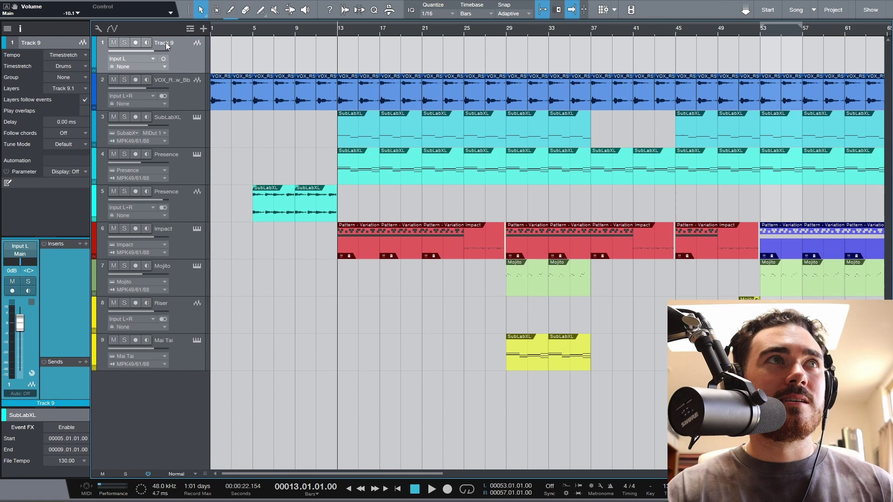
Step: Rename the new track 'Vocal' and return it to full height
{"action": "double_click", "coordinate": [164, 43]}
{"action": "type", "text": "Vocal"}
{"action": "key", "text": "Return"}
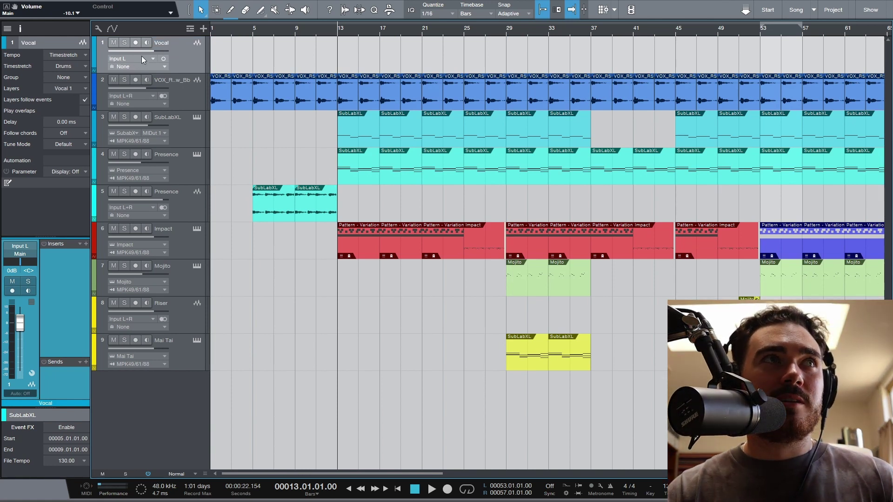
{"action": "left_click_drag", "start_coordinate": [182, 73], "coordinate": [181, 55]}
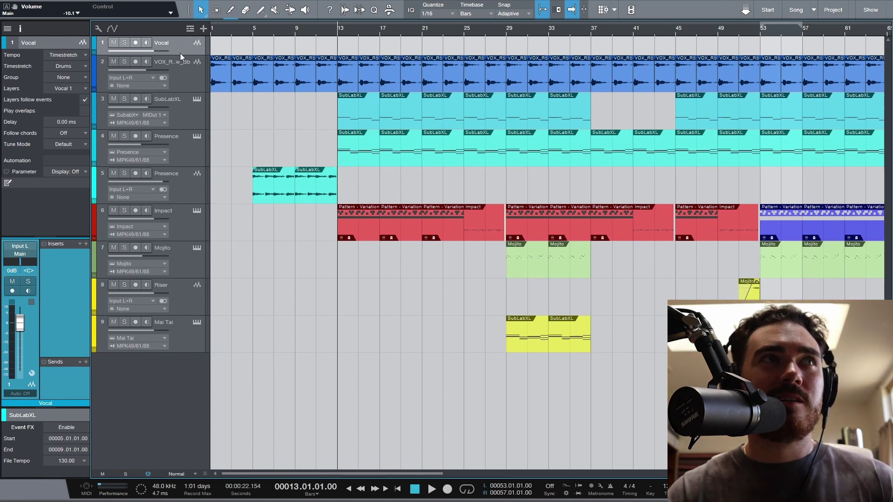
{"action": "left_click_drag", "start_coordinate": [180, 55], "coordinate": [181, 78]}
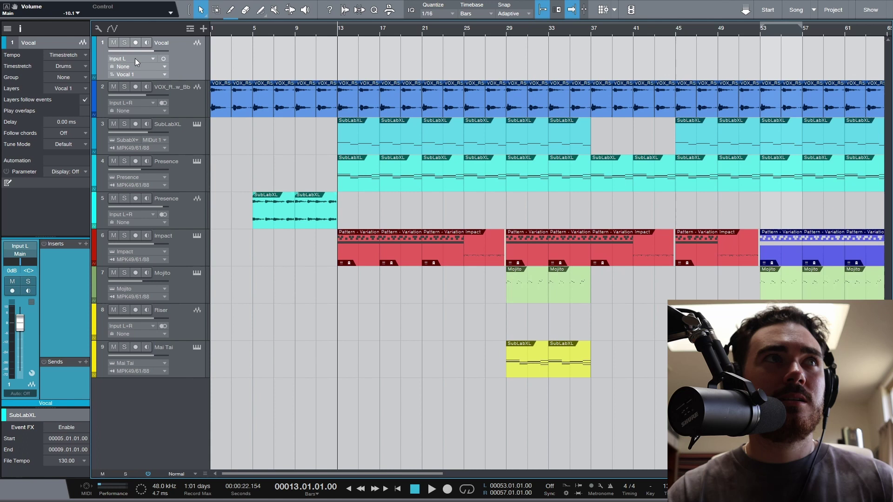
{"action": "left_click", "coordinate": [135, 57]}
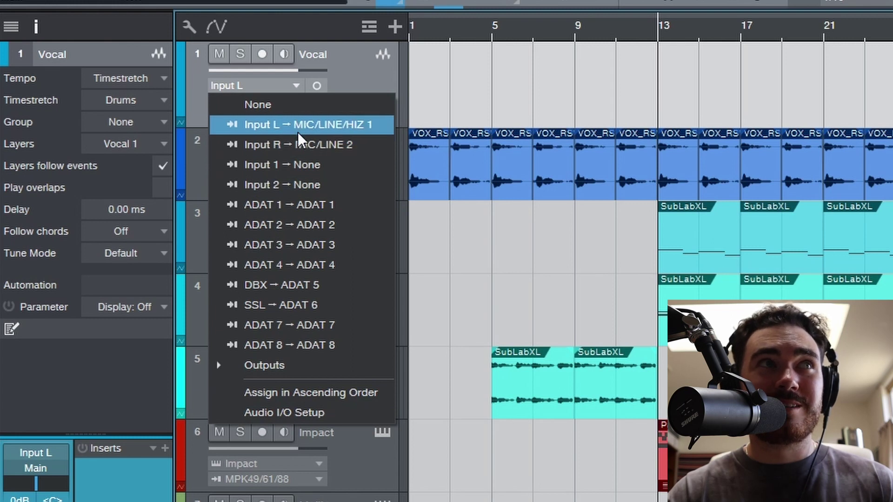
{"action": "left_click", "coordinate": [311, 417]}
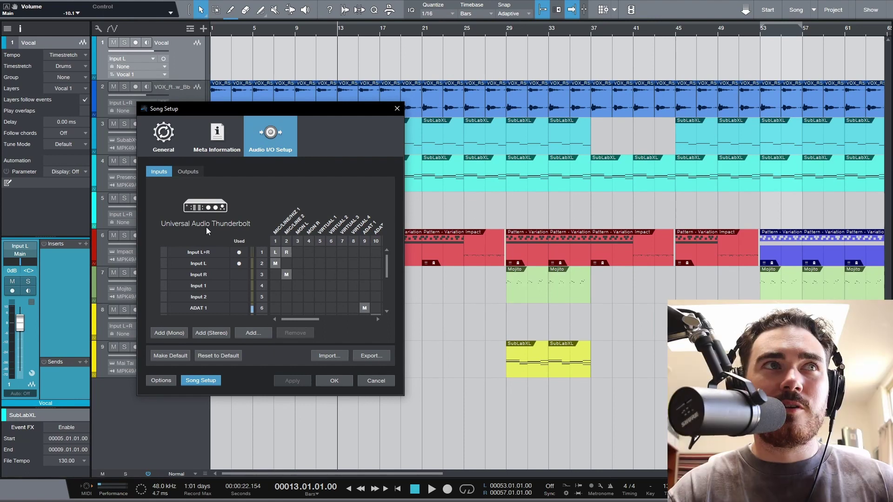
{"action": "scroll", "coordinate": [210, 274], "scroll_direction": "down", "scroll_amount": 4}
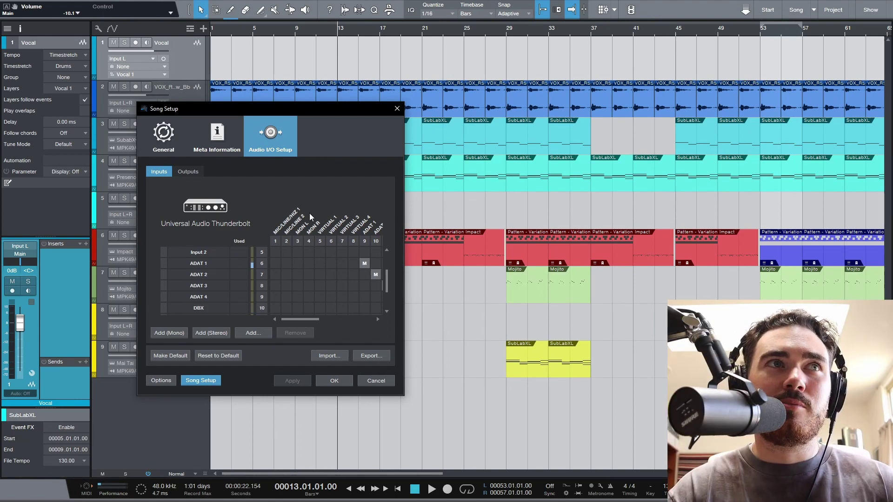
{"action": "left_click", "coordinate": [194, 173]}
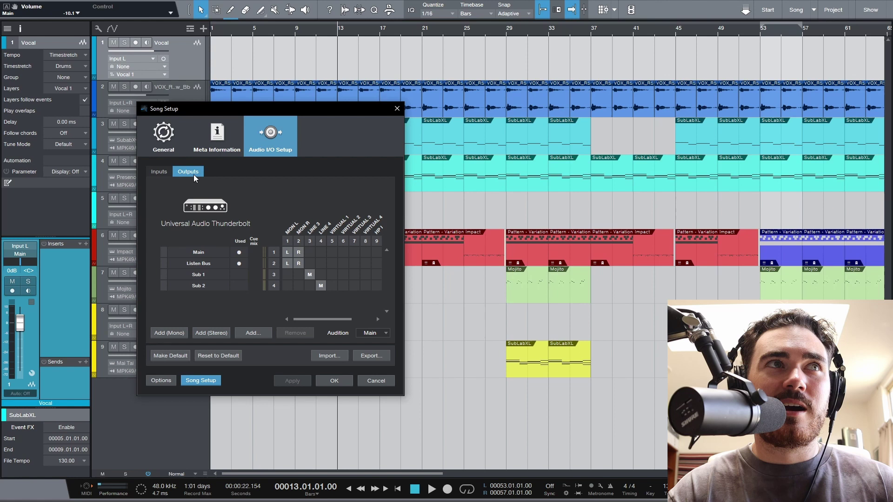
{"action": "left_click", "coordinate": [162, 175]}
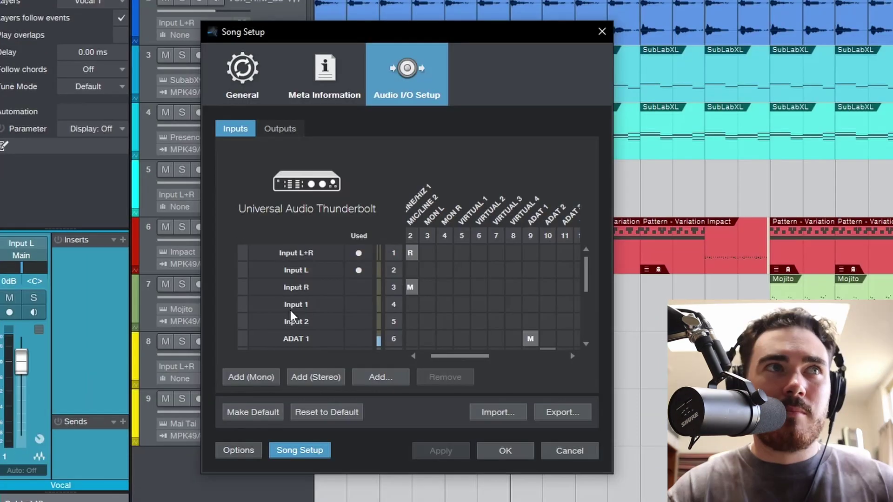
{"action": "scroll", "coordinate": [209, 301], "scroll_direction": "down", "scroll_amount": 1}
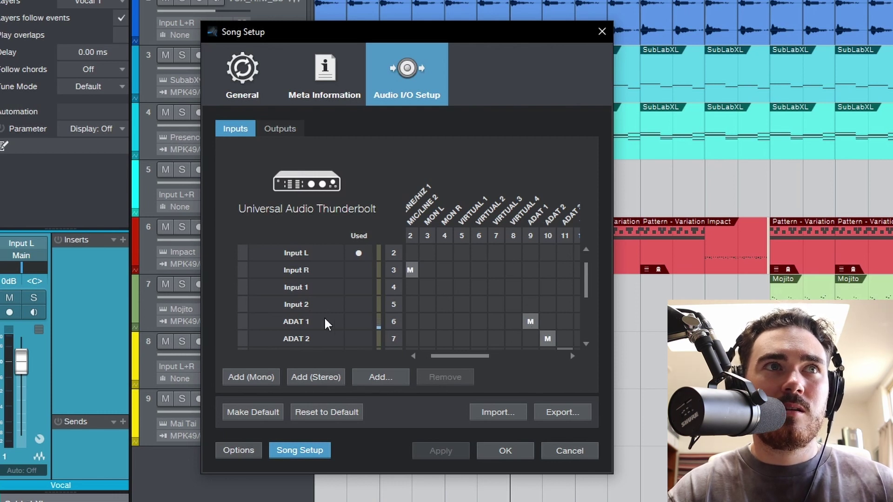
{"action": "left_click", "coordinate": [509, 448]}
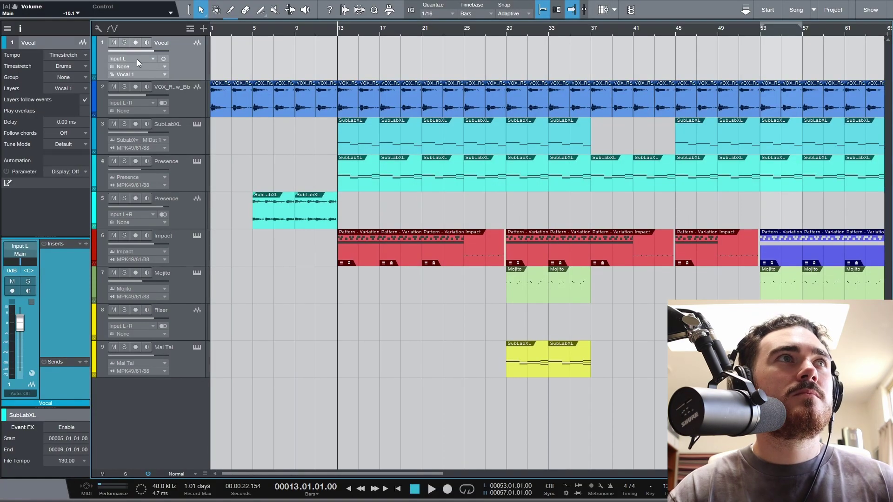
Step: Set the Vocal input to ADAT 1, arm, monitor and mute it, then record from bar 13
{"action": "left_click", "coordinate": [136, 59]}
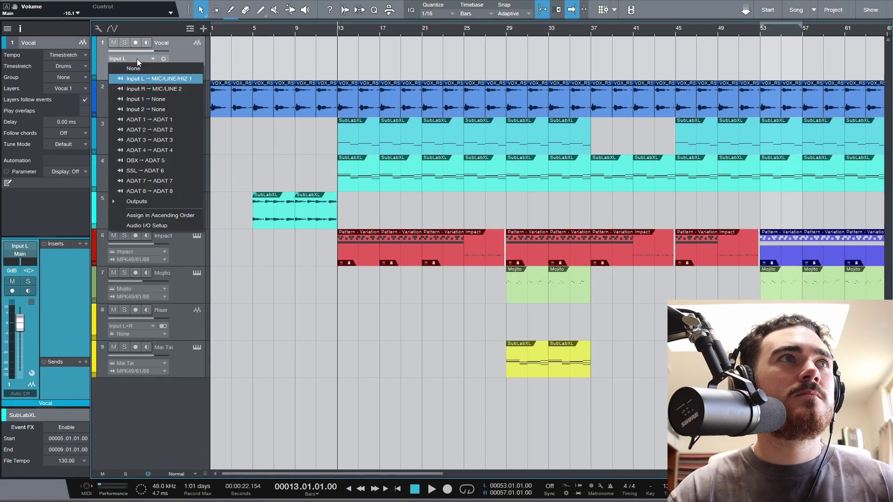
{"action": "left_click", "coordinate": [158, 120]}
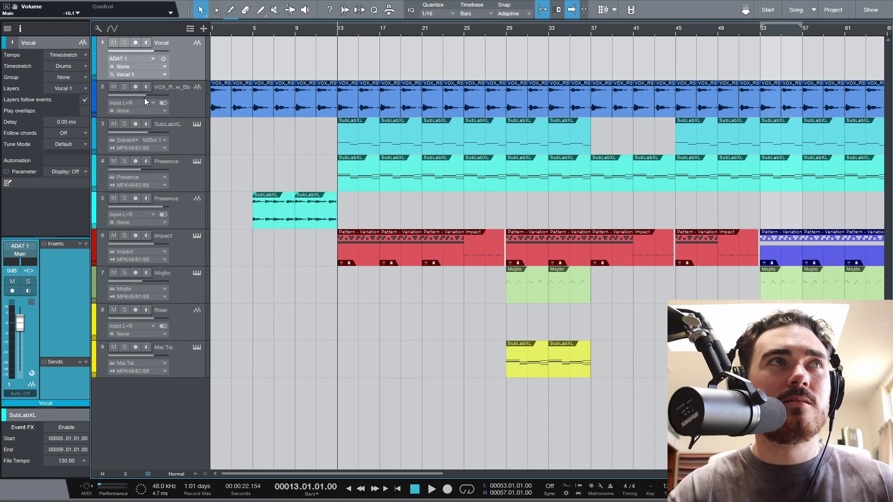
{"action": "left_click", "coordinate": [136, 43]}
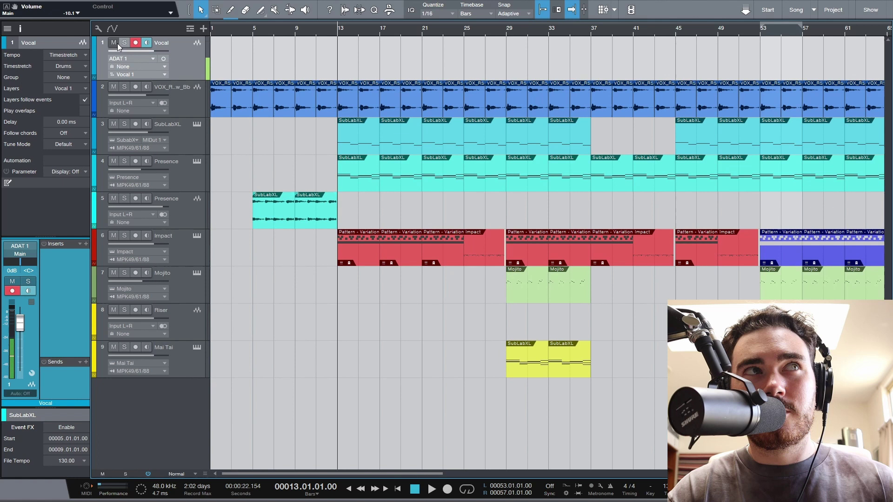
{"action": "left_click", "coordinate": [114, 43]}
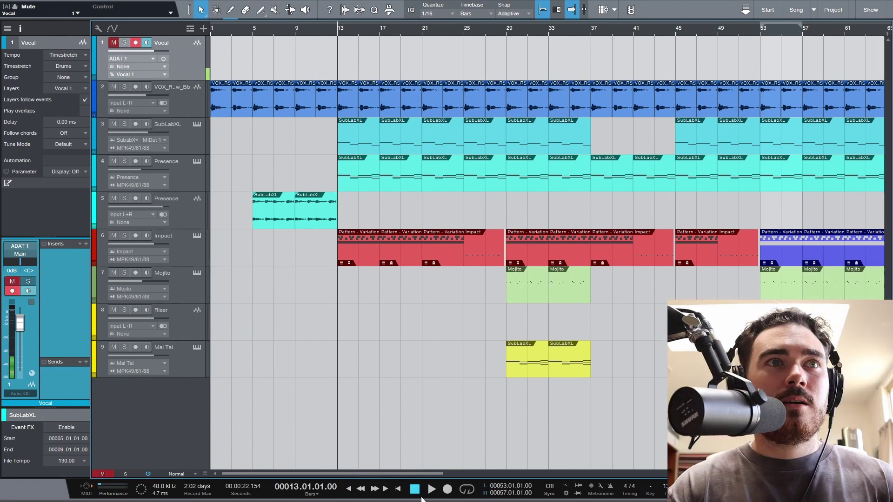
{"action": "left_click", "coordinate": [448, 492]}
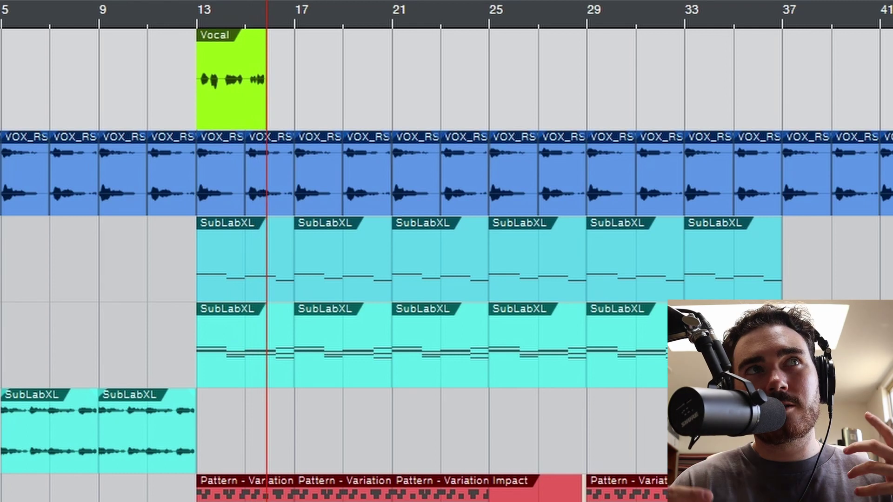
Step: Stop recording at bar 13, check the insert effects list, and hide the Vocal Take 1 lane
{"action": "key", "text": "space"}
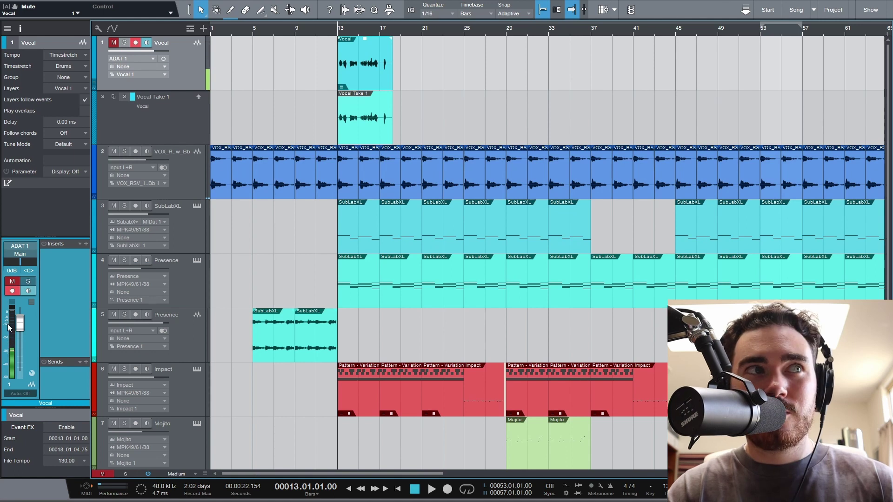
{"action": "left_click", "coordinate": [87, 245]}
{"action": "left_click", "coordinate": [272, 107]}
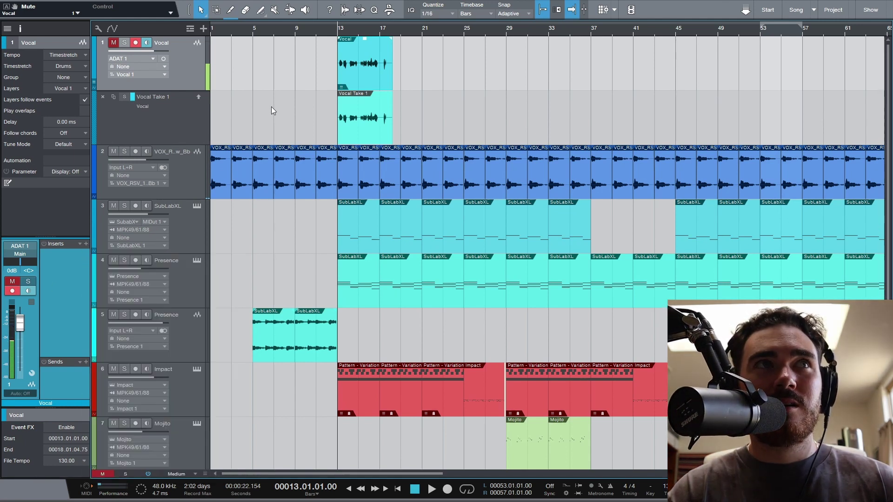
{"action": "left_click", "coordinate": [93, 83]}
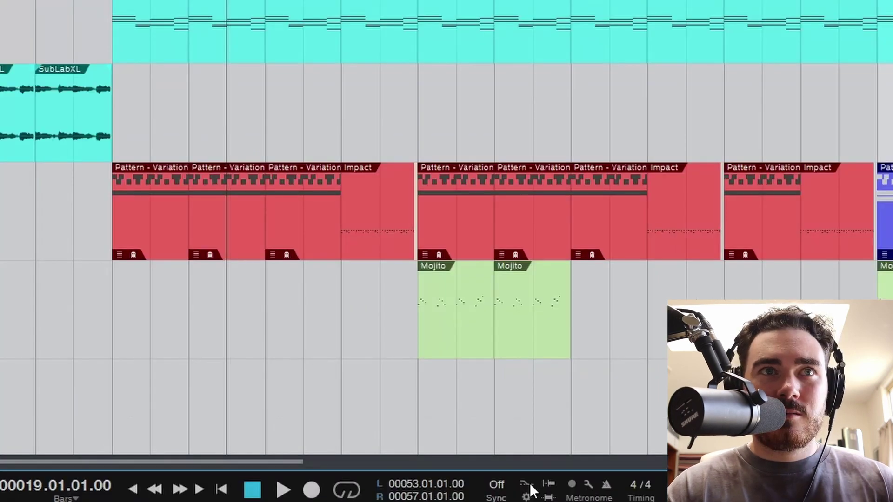
Step: Confirm Takes to Layers mode and record a second vocal take from bar 13
{"action": "left_click", "coordinate": [526, 497]}
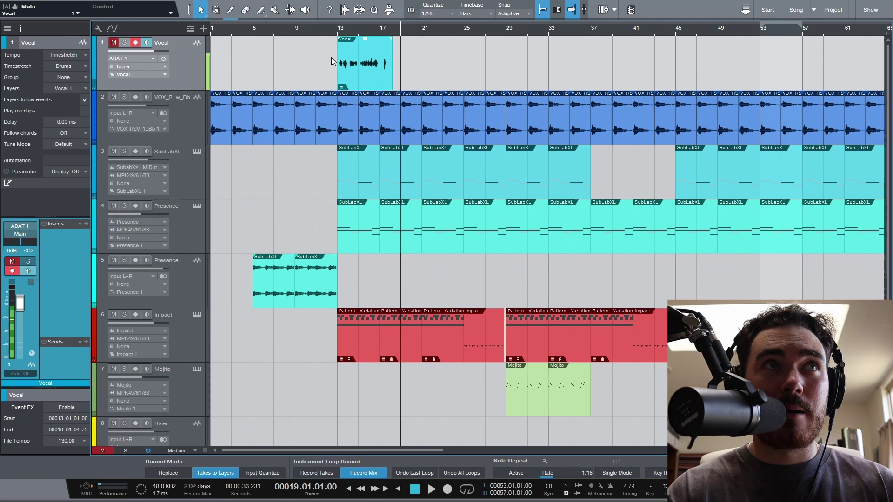
{"action": "key", "text": "l"}
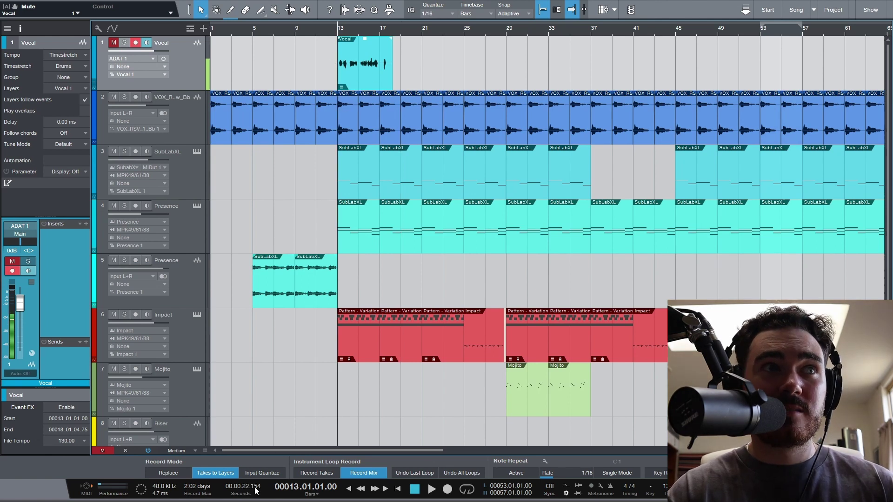
{"action": "left_click", "coordinate": [450, 496]}
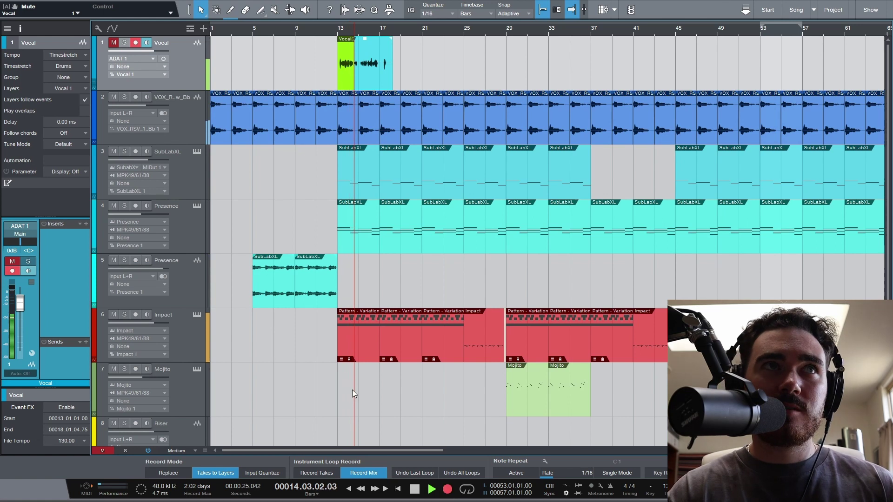
{"action": "key", "text": "space"}
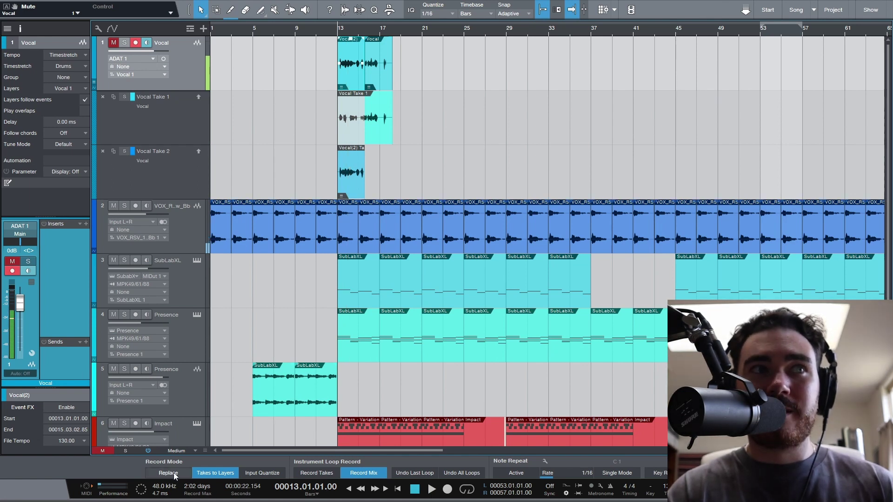
Step: Zoom in and select the opening phrase of Vocal Take 1 to comp it in
{"action": "left_click", "coordinate": [365, 120]}
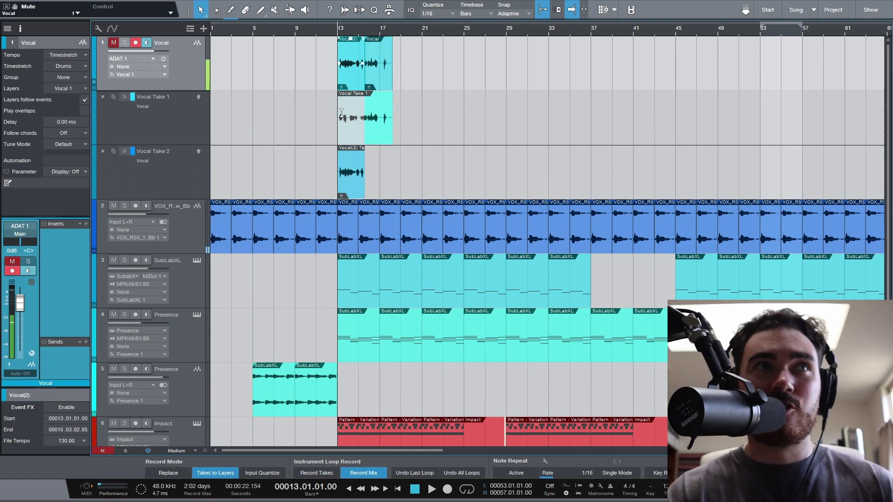
{"action": "scroll", "coordinate": [437, 128], "scroll_direction": "up", "scroll_amount": 5}
{"action": "scroll", "coordinate": [371, 155], "scroll_direction": "up", "scroll_amount": 5}
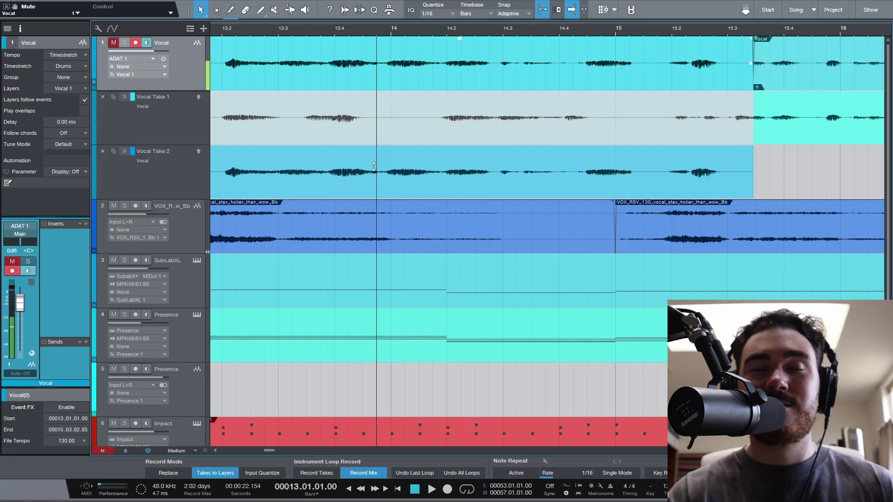
{"action": "scroll", "coordinate": [371, 155], "scroll_direction": "left", "scroll_amount": 2}
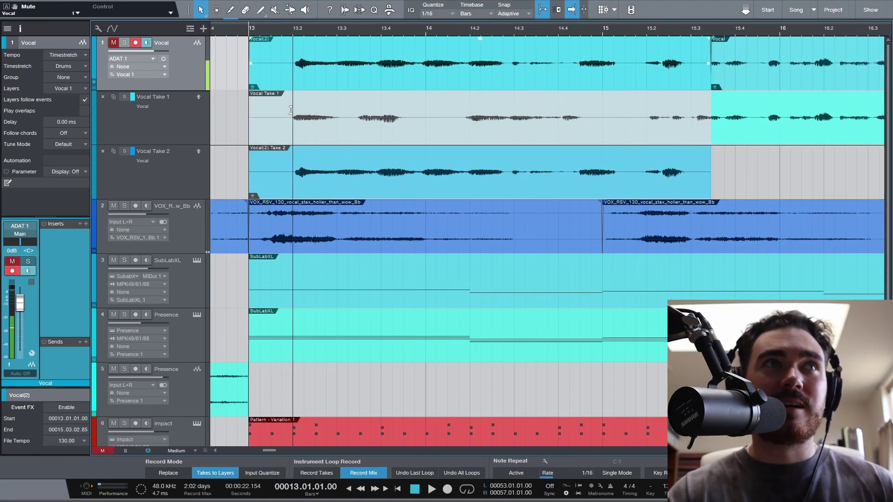
{"action": "left_click_drag", "start_coordinate": [281, 121], "coordinate": [435, 127]}
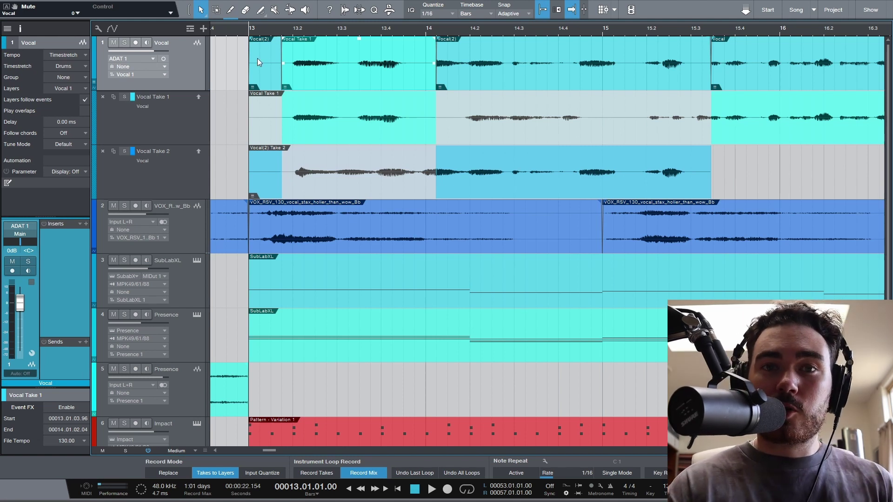
Step: Solo and audition the comped vocal, then unsolo, zoom out to bars 10–21 and hide layers
{"action": "key", "text": "s"}
{"action": "key", "text": "space"}
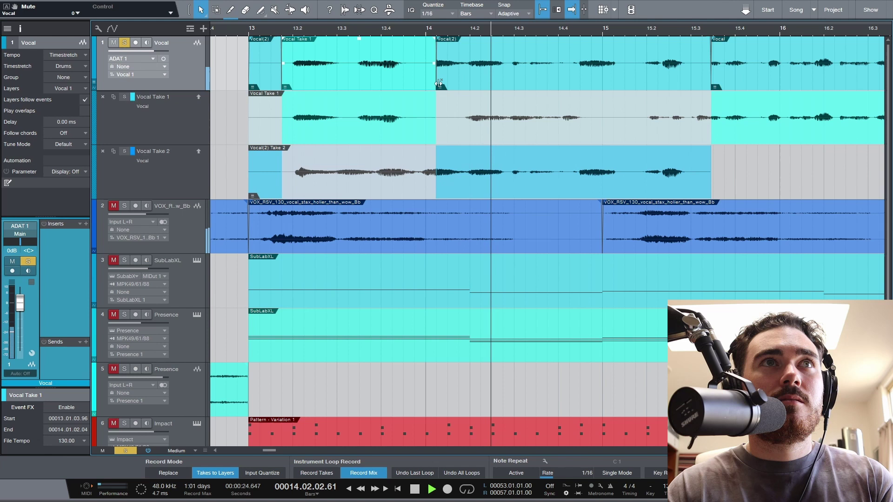
{"action": "key", "text": "space"}
{"action": "key", "text": "s"}
{"action": "key", "text": "w"}
{"action": "key", "text": "w"}
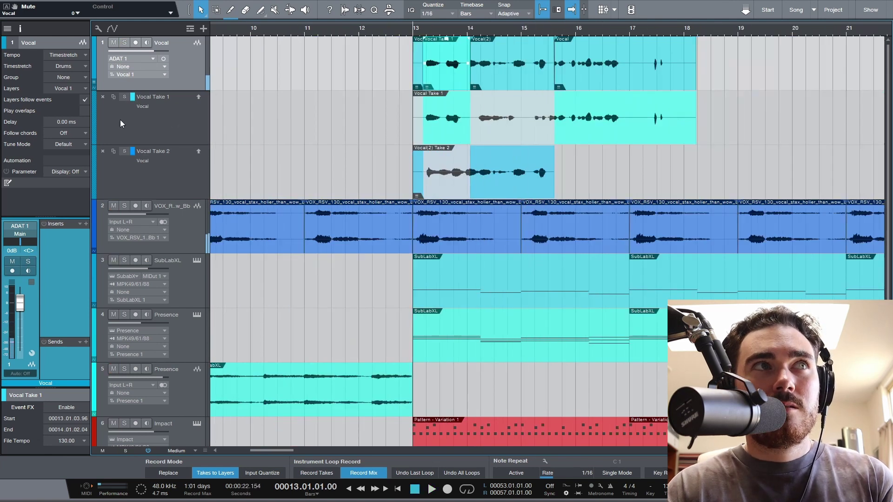
{"action": "left_click", "coordinate": [103, 97]}
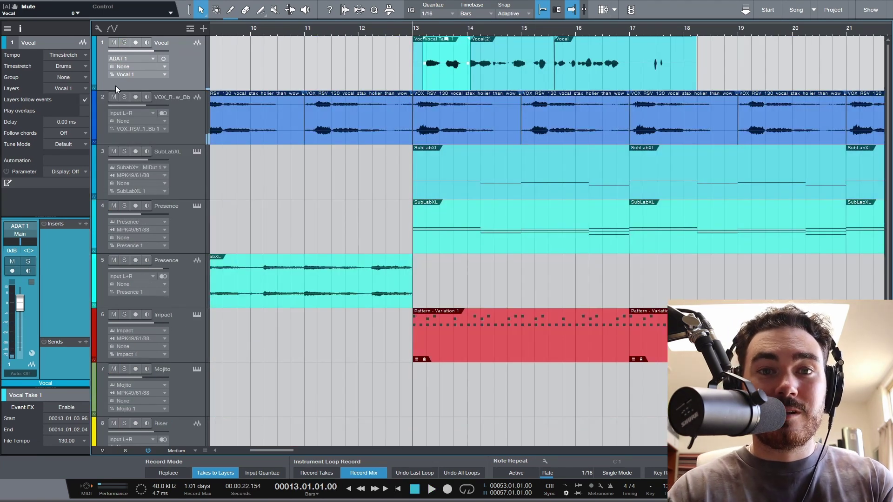
{"action": "key", "text": "z"}
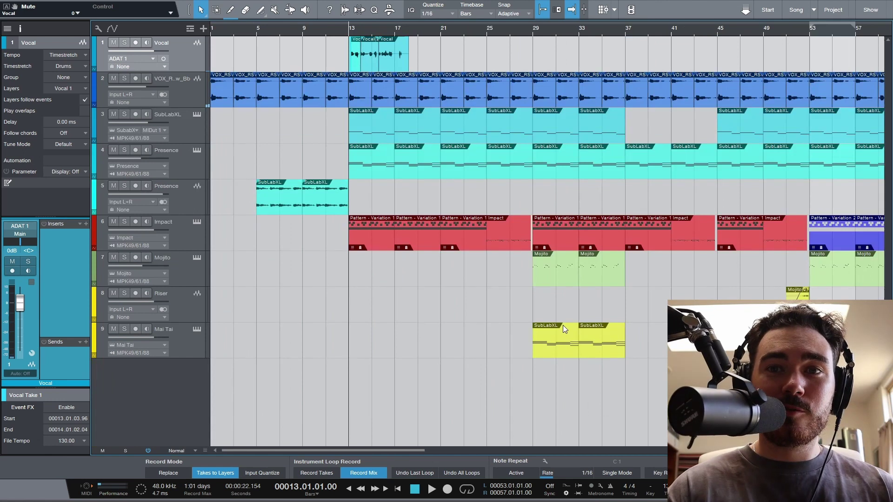